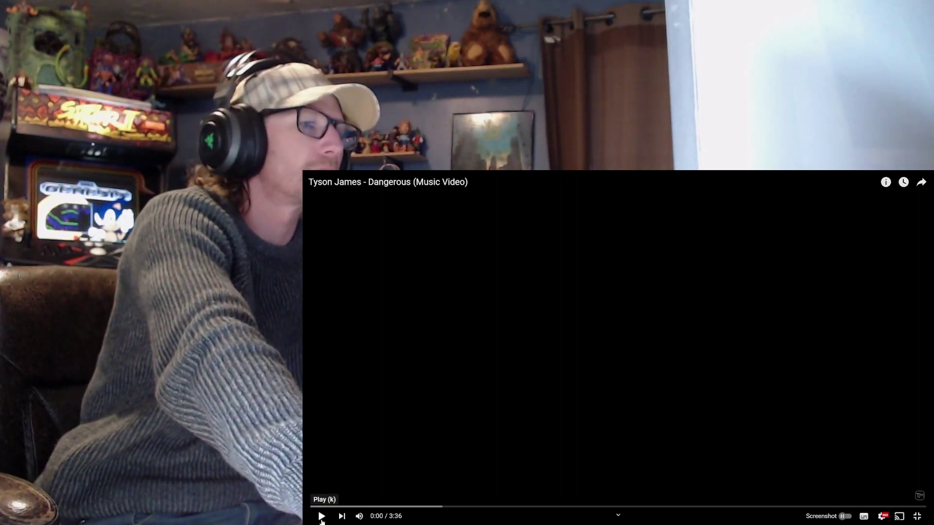
- Start the Tyson James 'Dangerous' music video, then pause and resume it around 64 seconds
{"action": "left_click", "coordinate": [321, 517]}
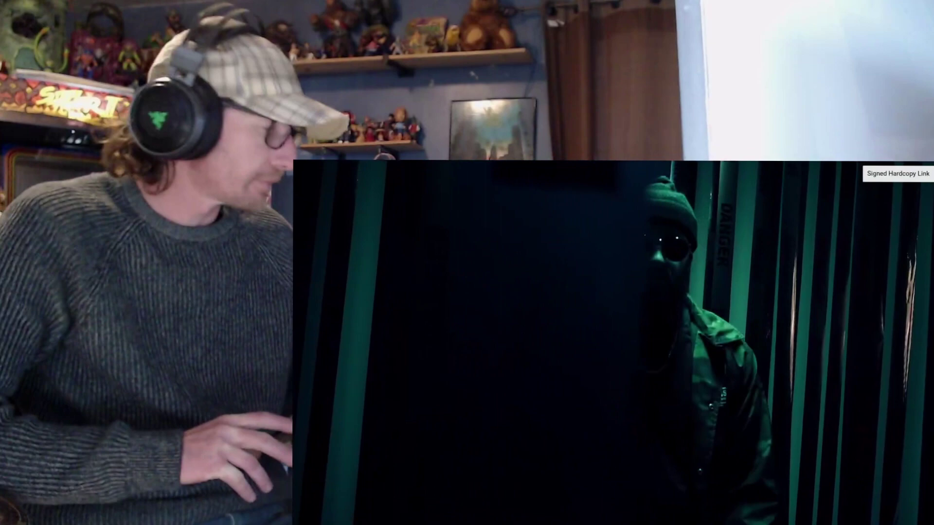
{"action": "left_click", "coordinate": [350, 443]}
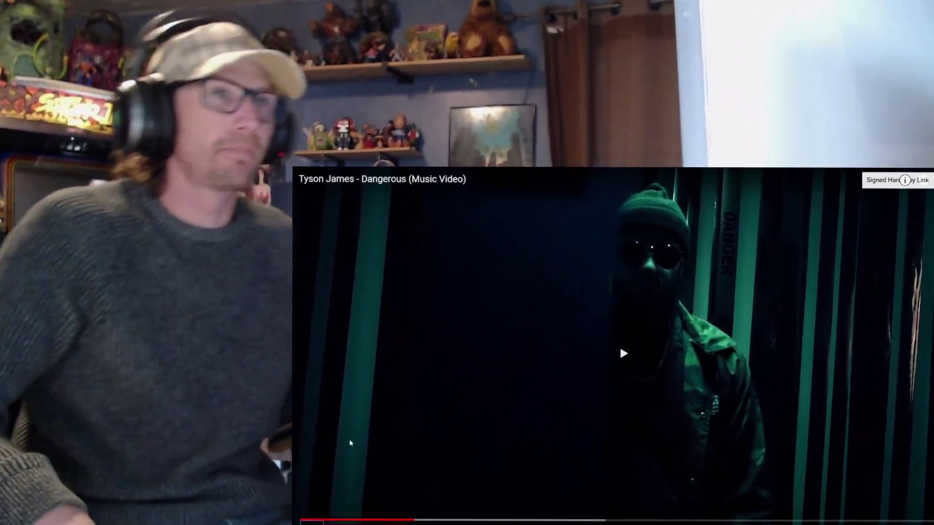
{"action": "left_click", "coordinate": [350, 443]}
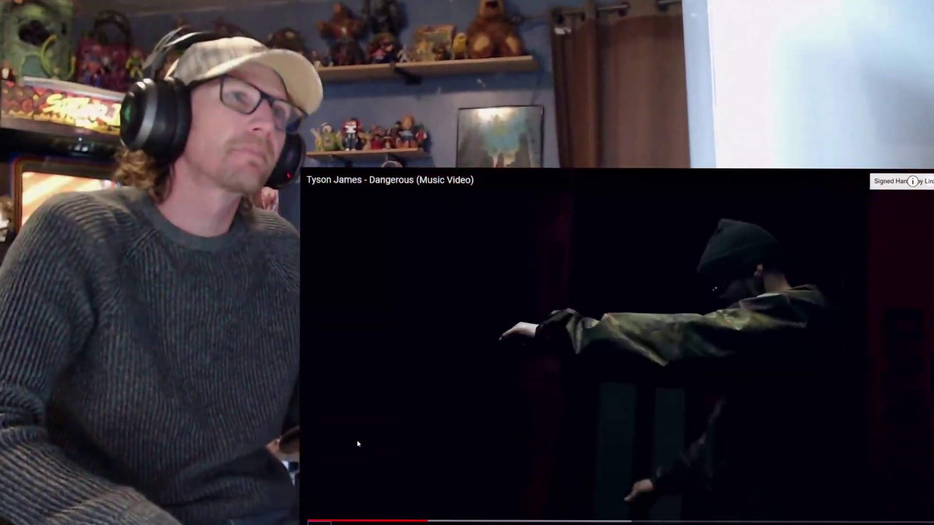
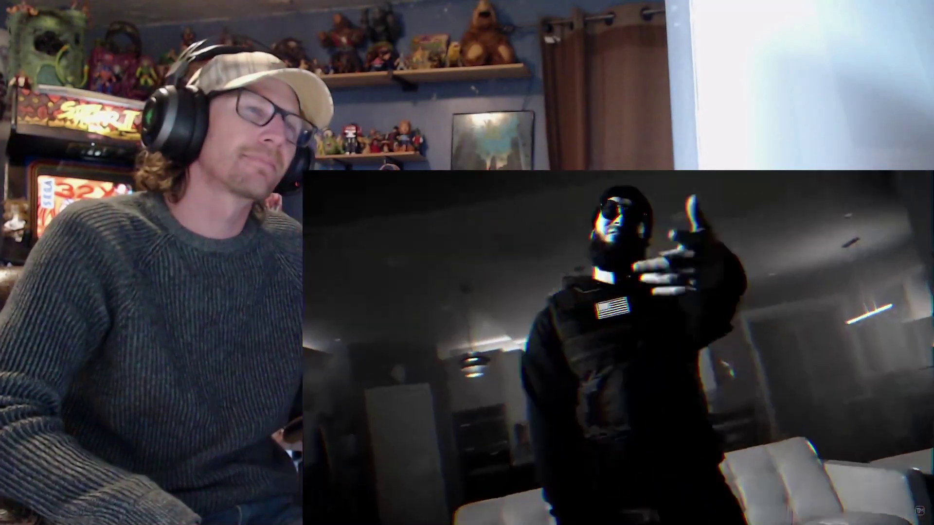
- Pause the 'Dangerous' music video at 1:33
{"action": "left_click", "coordinate": [357, 434]}
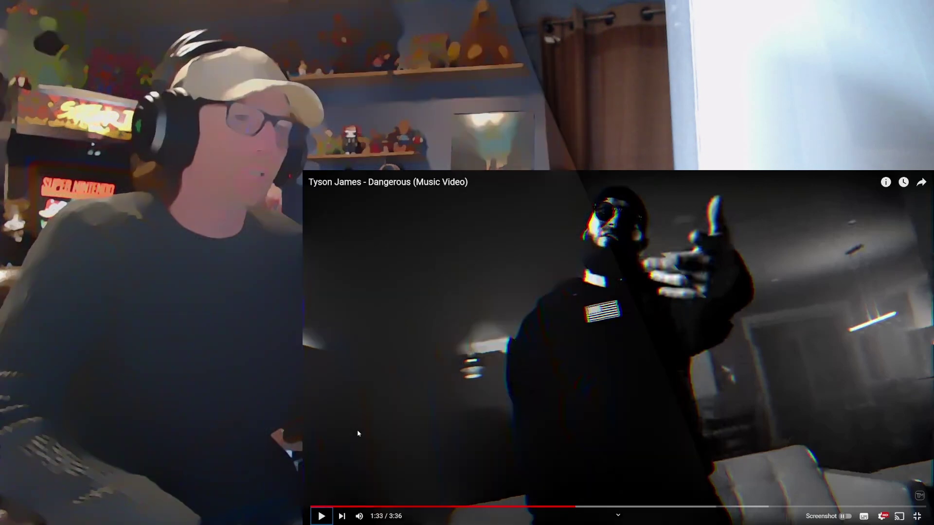
- Resume the 'Dangerous' music video from 1:33
{"action": "left_click", "coordinate": [358, 433]}
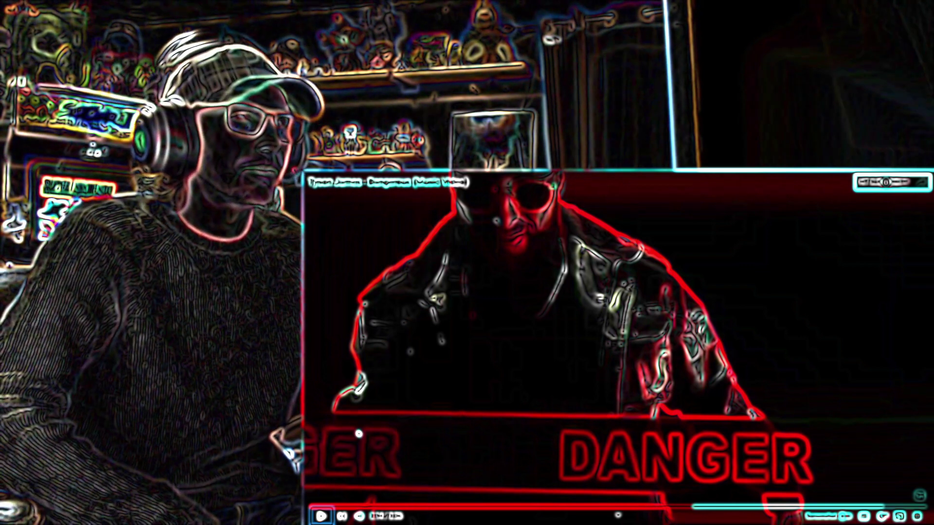
- Resume the 'Dangerous' music video past the 'DANGER' title shot
{"action": "left_click", "coordinate": [357, 433]}
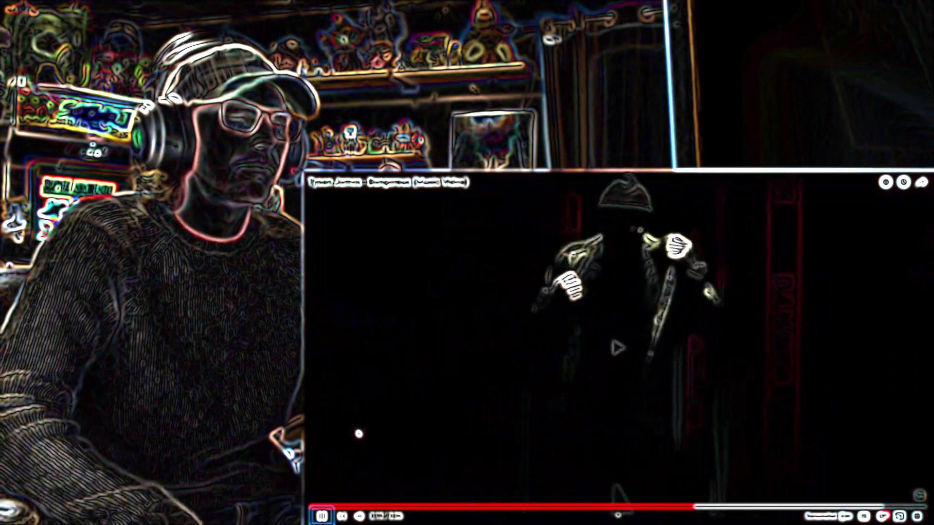